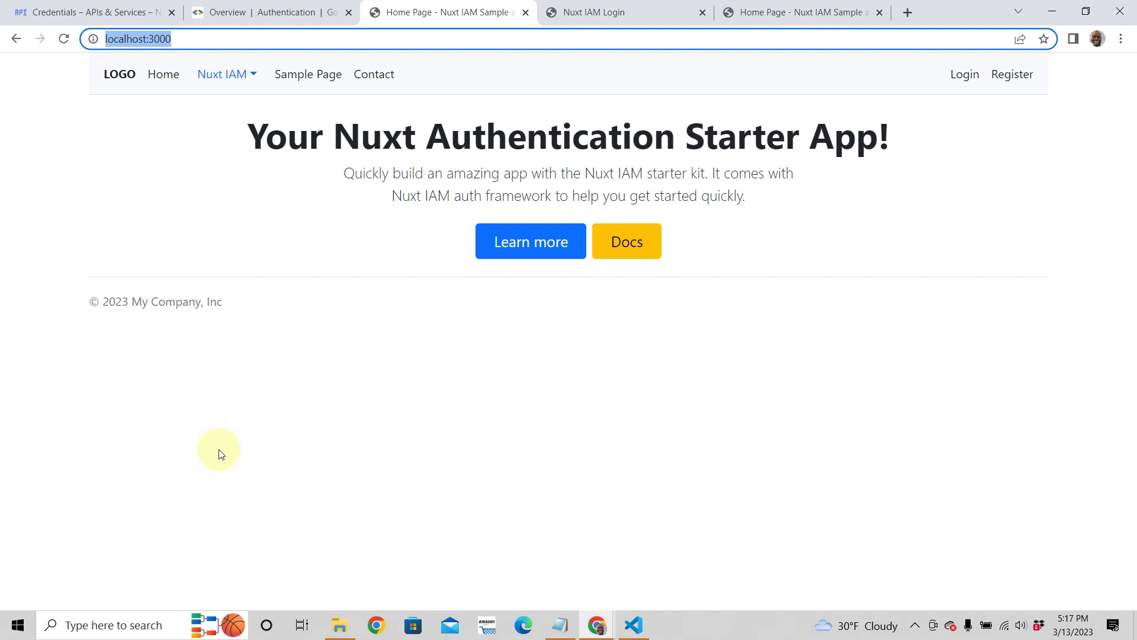
View the local Nuxt IAM 'What is it?' page, then the hosted login page with Google sign-in
click(241, 79)
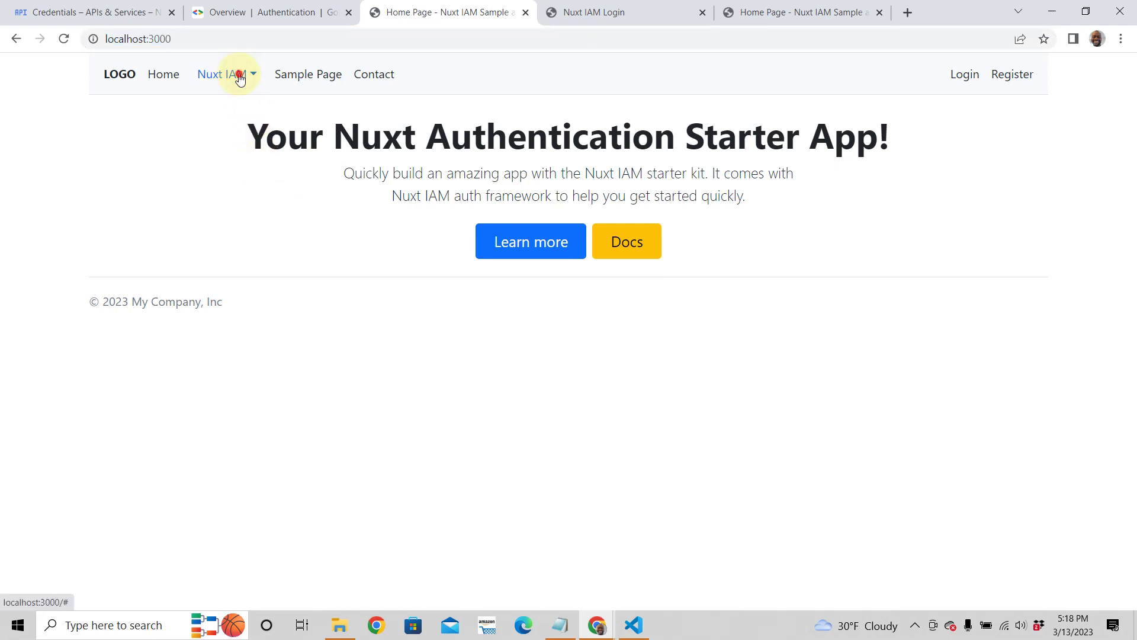
mouse_move(227, 74)
click(223, 107)
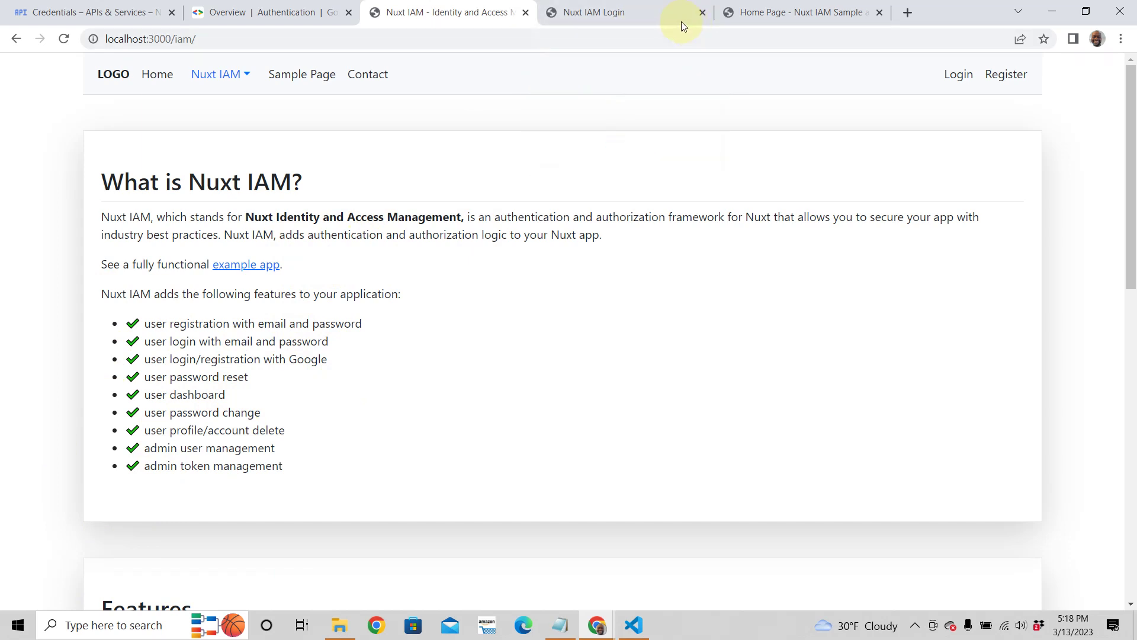
click(650, 15)
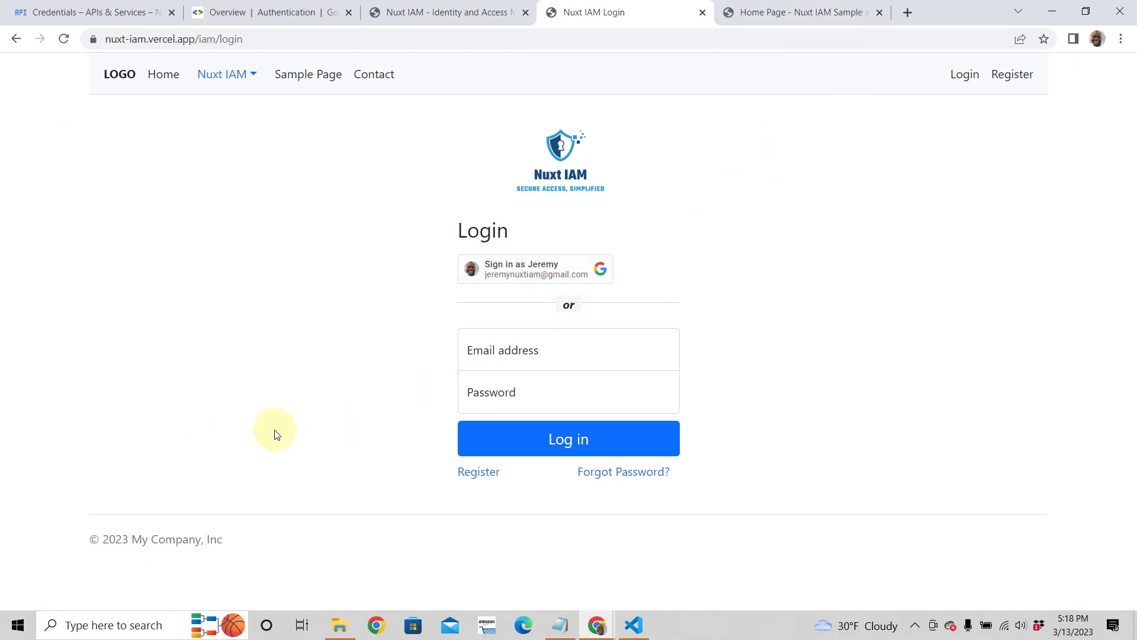
Review IAM_ALLOW_GOOGLE_AUTH and IAM_GOOGLE_CLIENT_ID in .env, then return to the browser login page
click(633, 625)
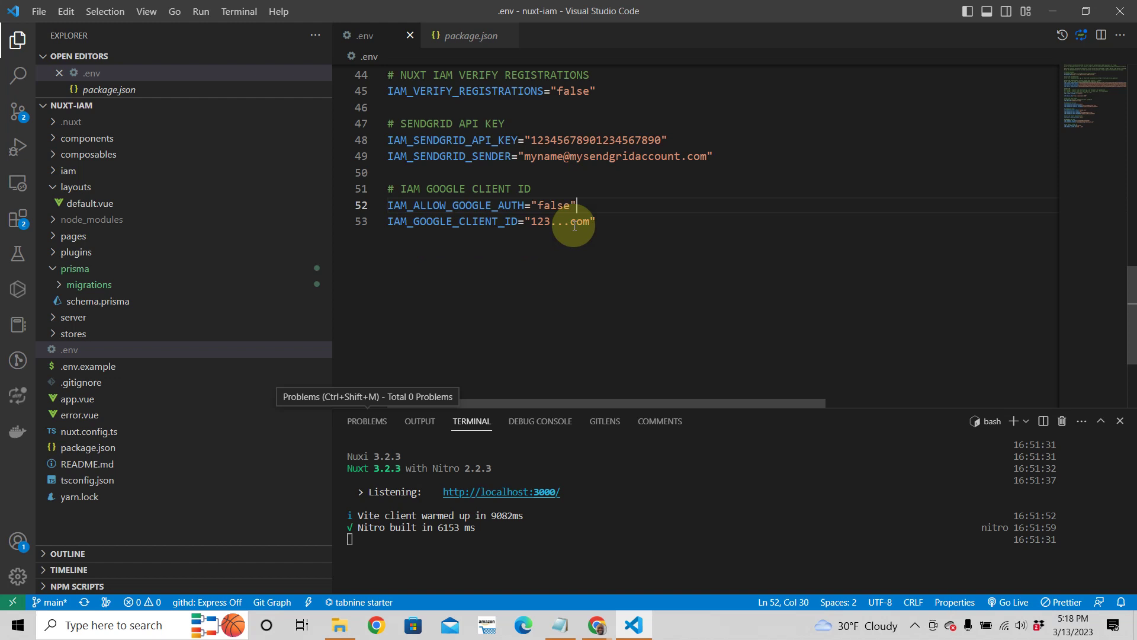
key(alt+Tab)
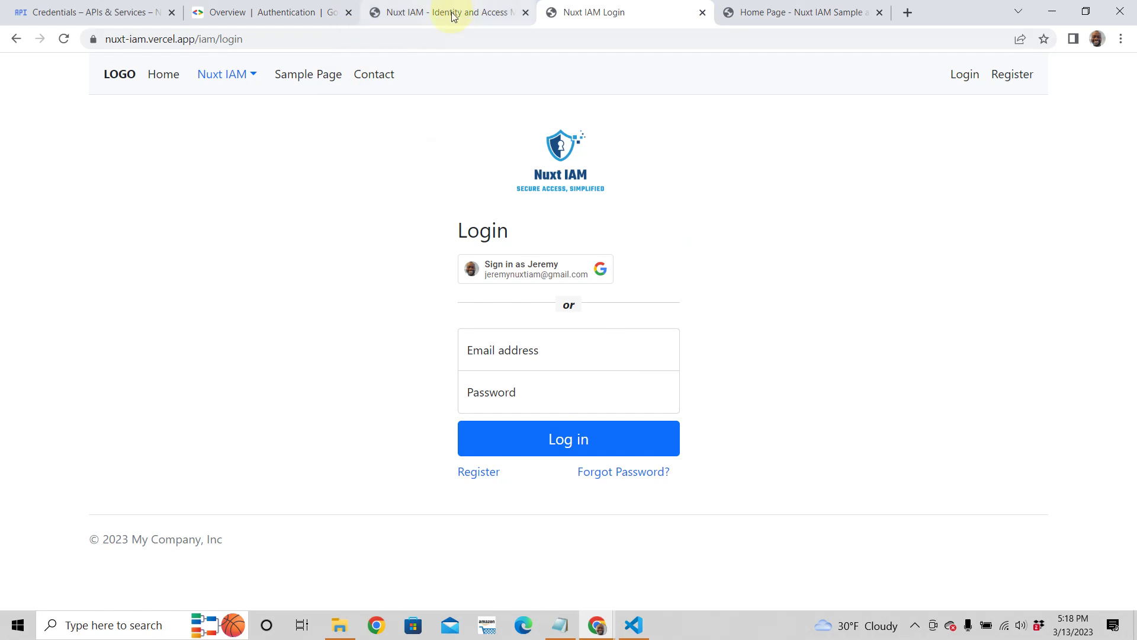
Glance at the Google Identity docs, then return to the local Nuxt IAM overview page
click(279, 18)
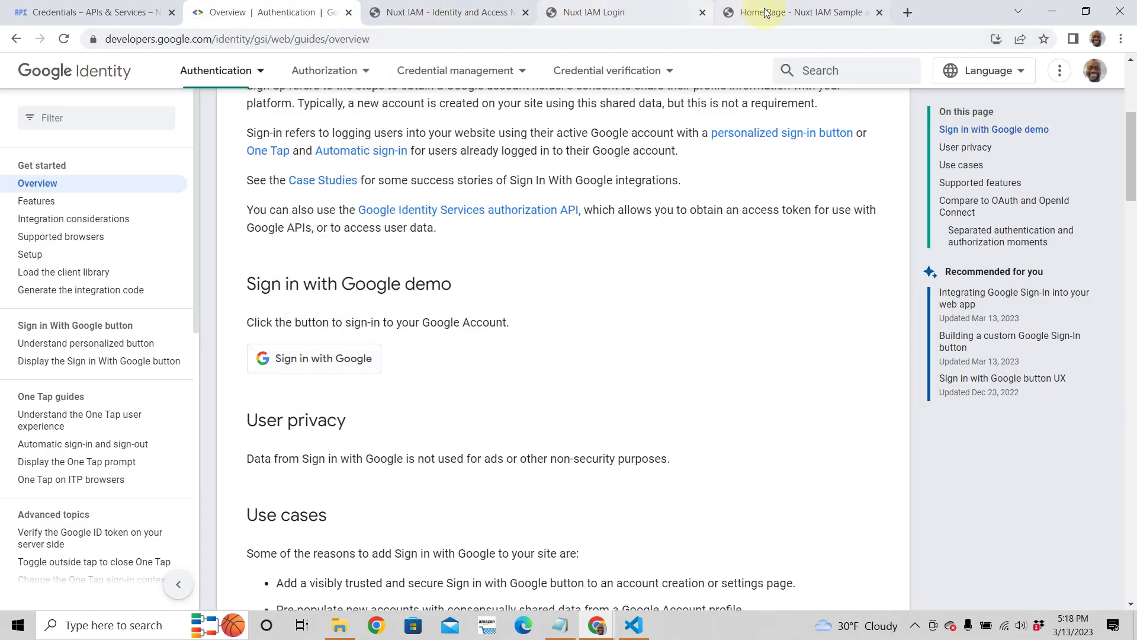
key(ctrl+Tab)
key(ctrl+Tab)
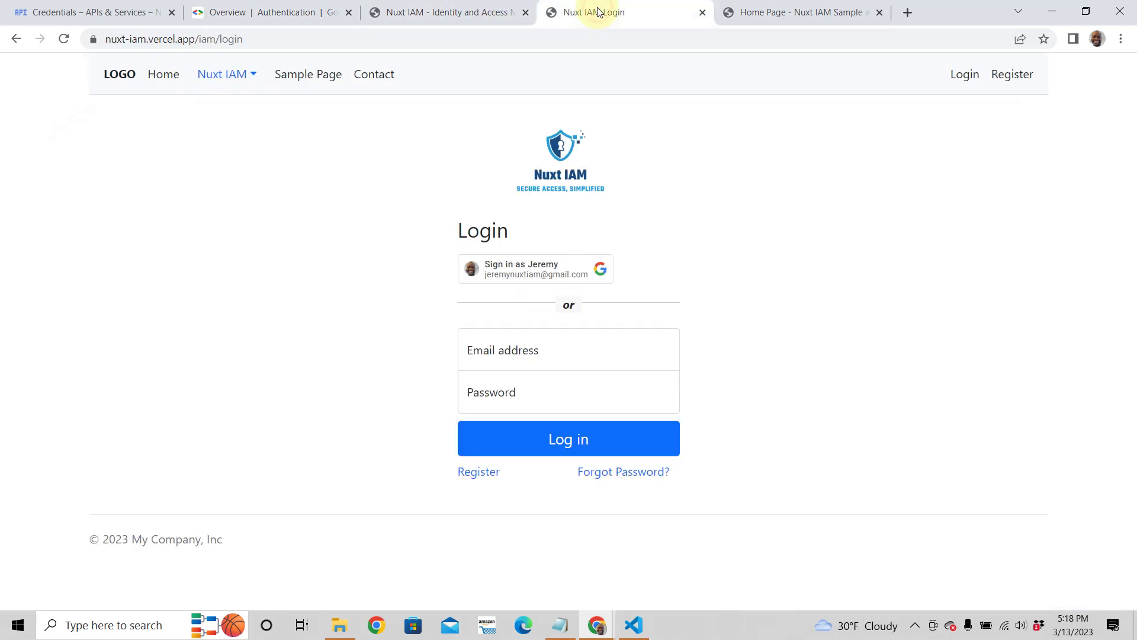
click(436, 18)
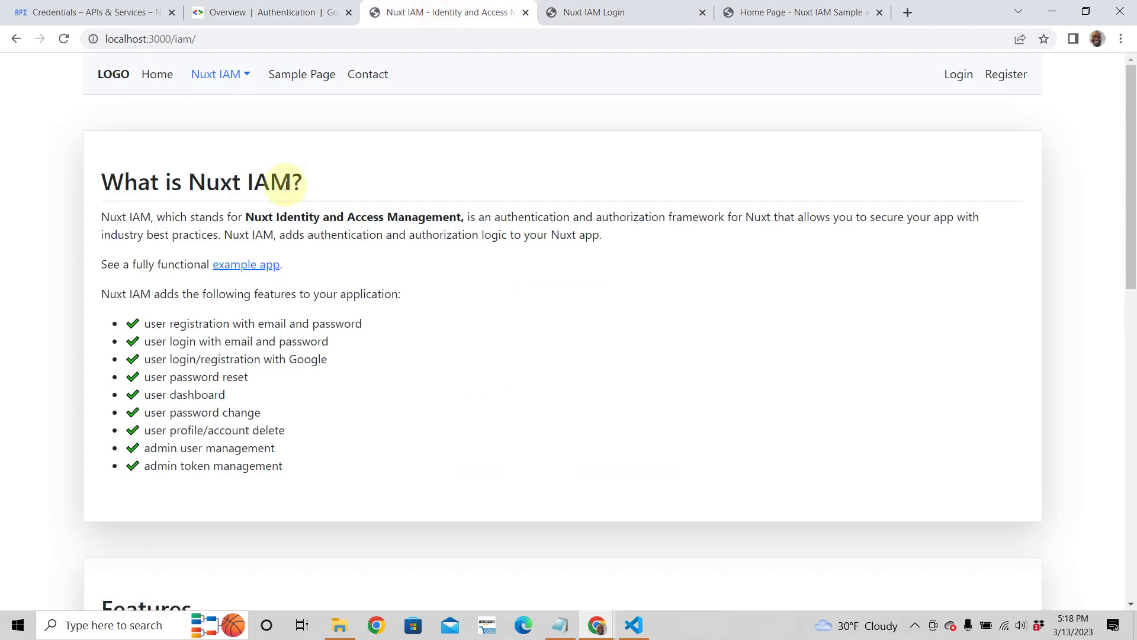
Open the Configuration docs and step through 'google' matches to the Google login section
click(244, 80)
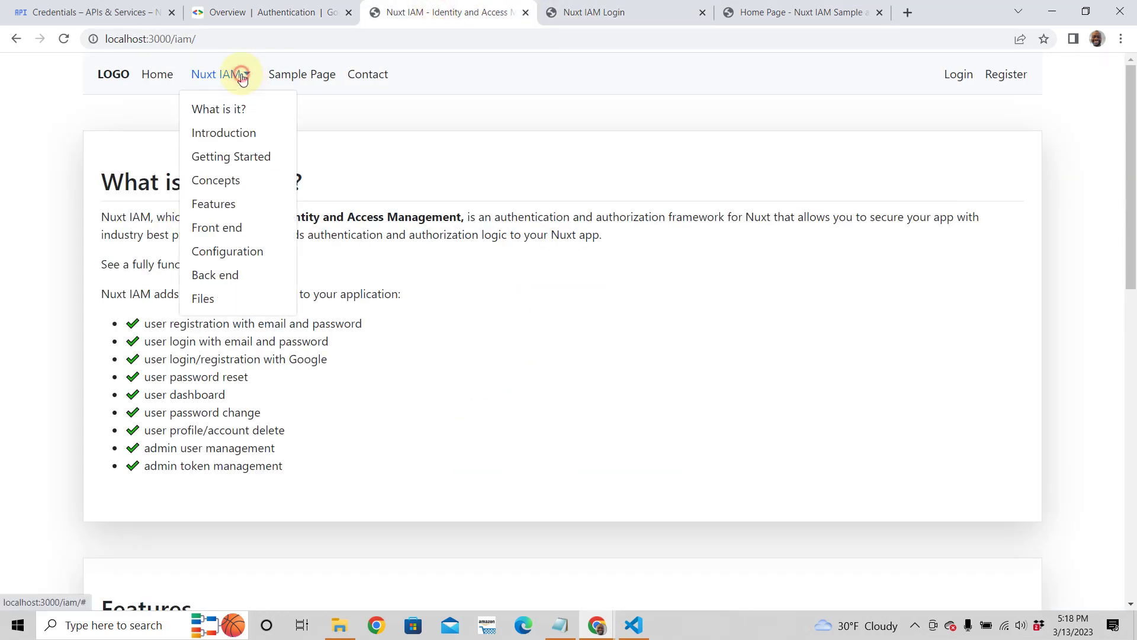
click(238, 251)
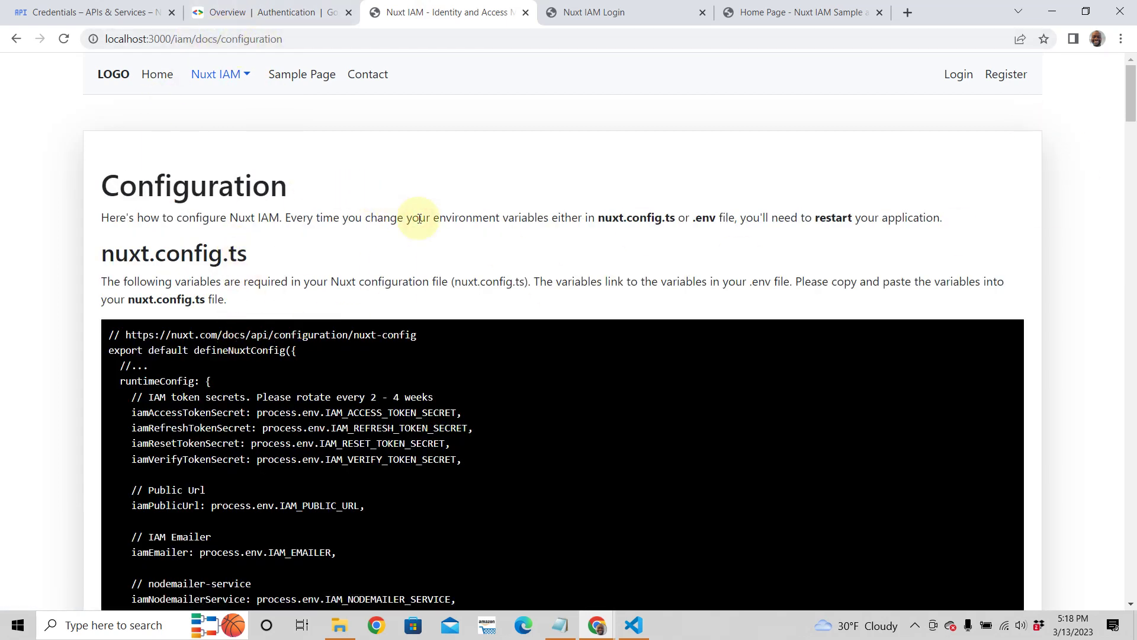
key(ctrl+f)
text(google)
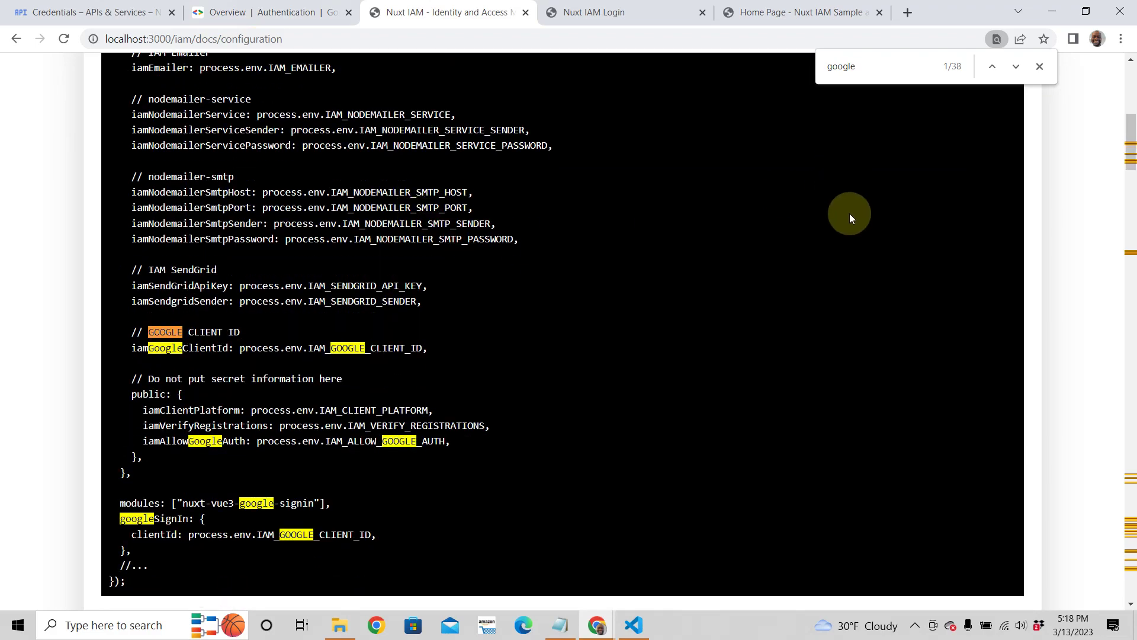
key(Return)
key(Return)
key(Return)
key(Return)
key(Return)
key(Return)
key(Return)
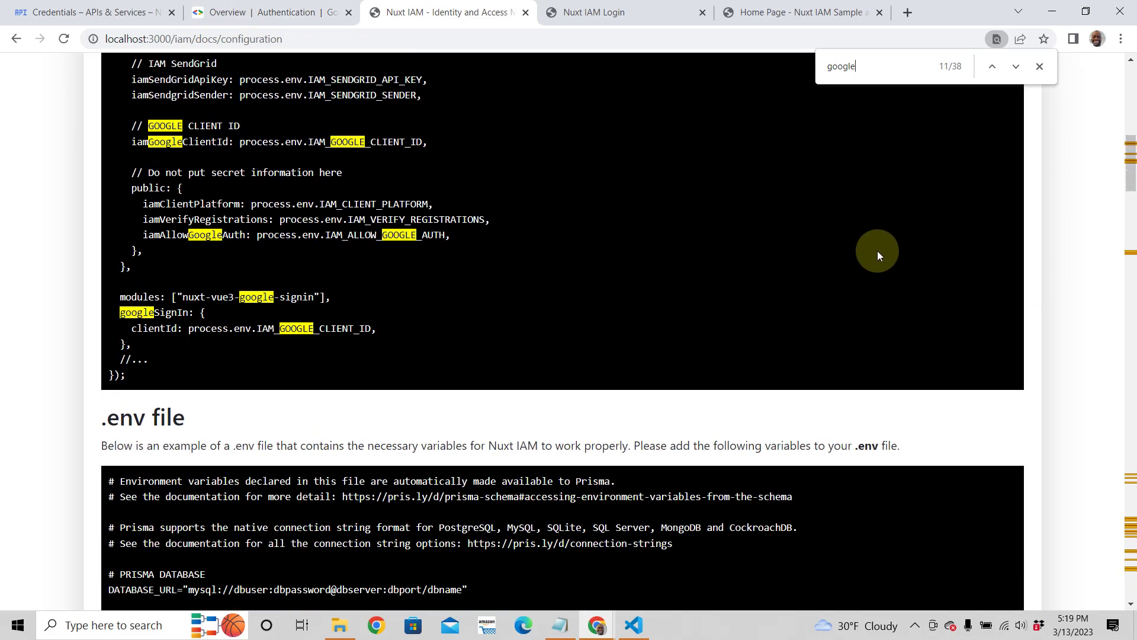
key(Return)
key(Return)
key(Return)
scroll(875, 254, down, 10)
scroll(249, 382, down, 1)
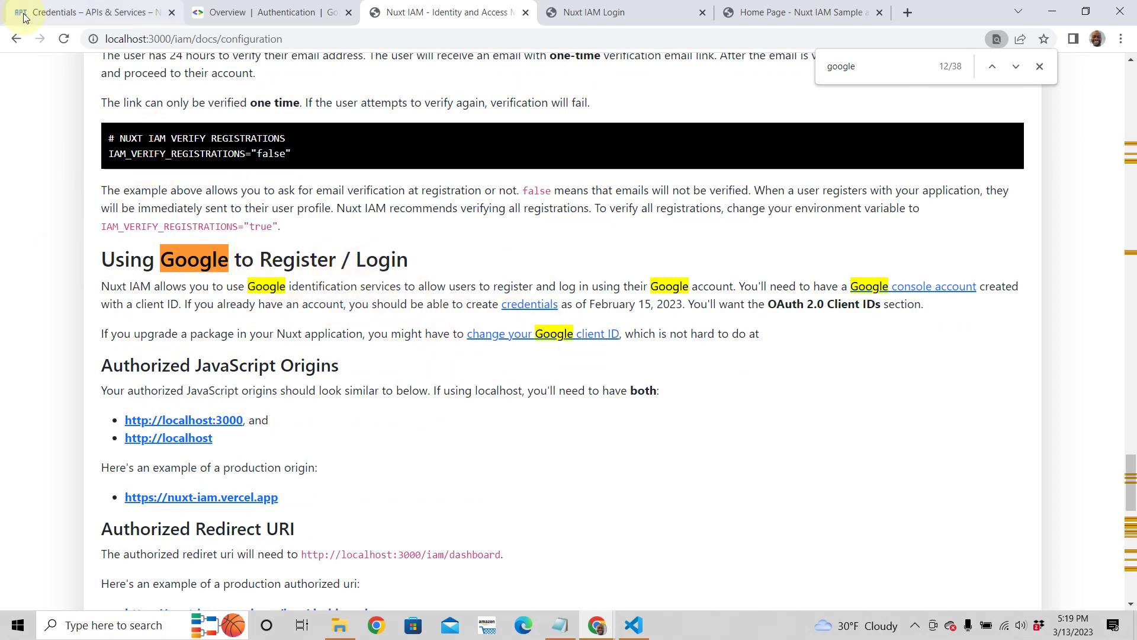
Review the Nuxt Auth project's OAuth 2.0 Client IDs, then return to the Nuxt IAM login page
click(59, 15)
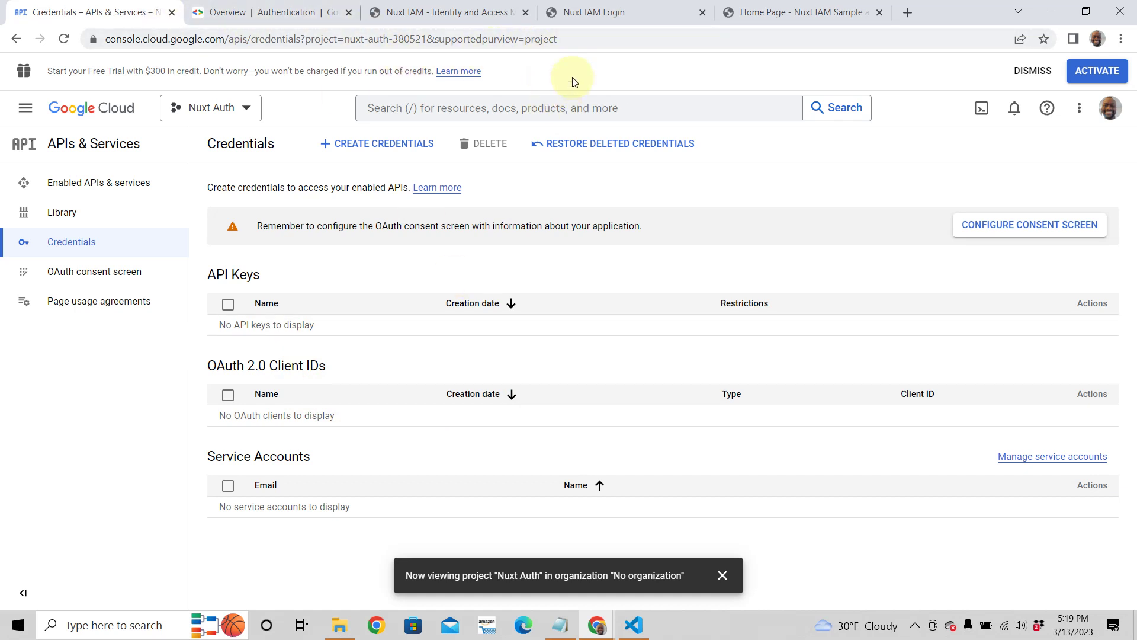
click(610, 12)
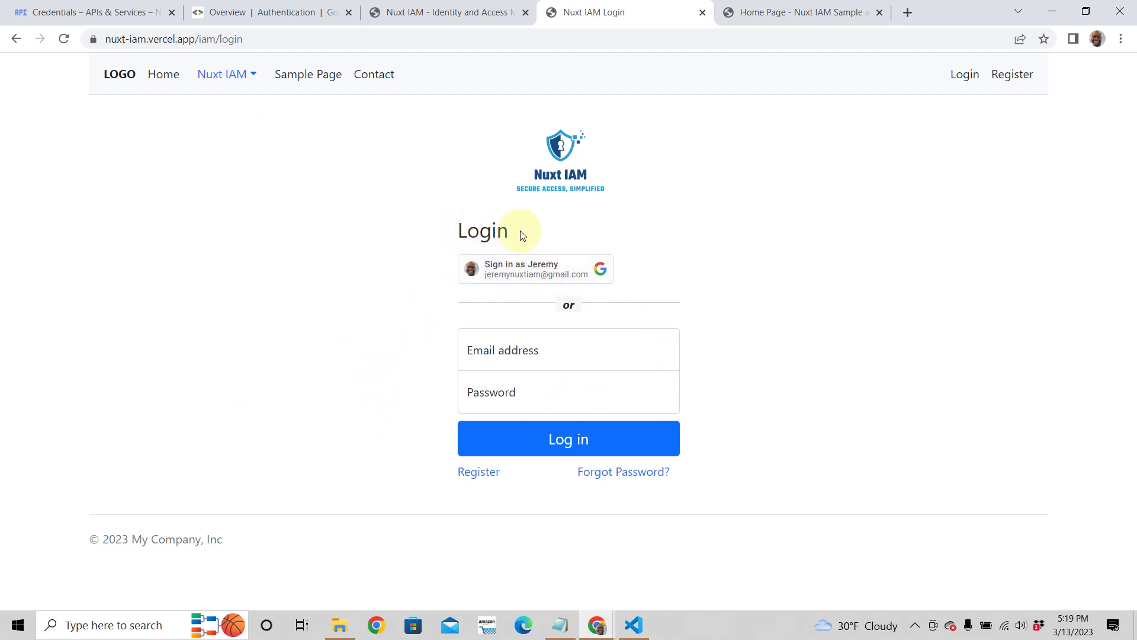
Sign in with Google by choosing the listed account in the account popup
click(524, 270)
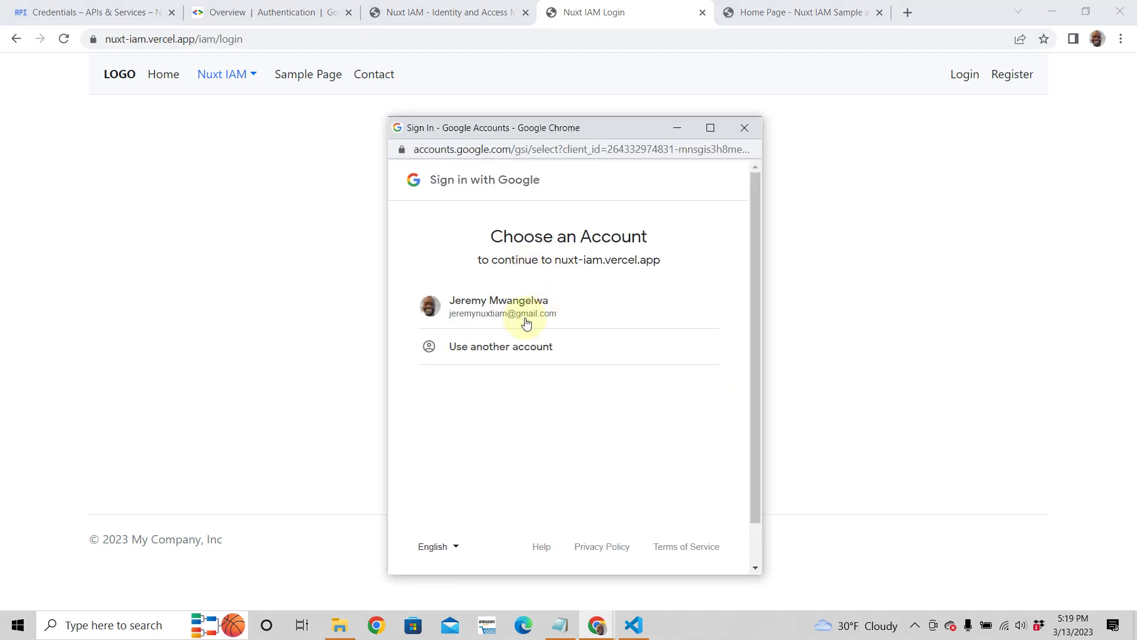
click(493, 305)
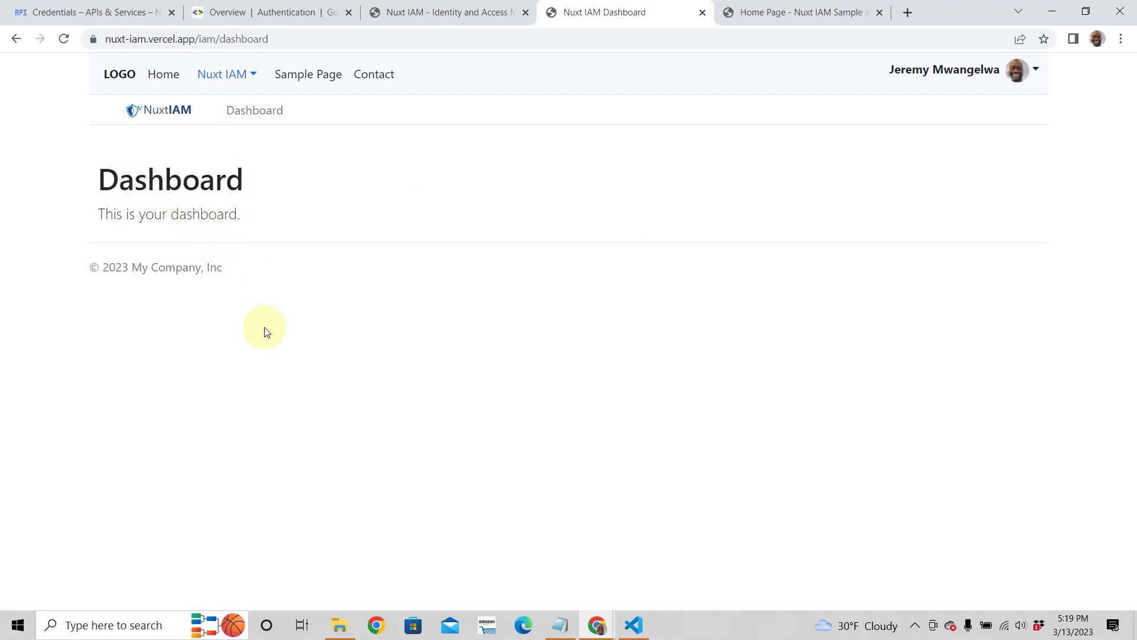
View the profile from the avatar menu, then open Settings and focus the Current Password field
click(1018, 71)
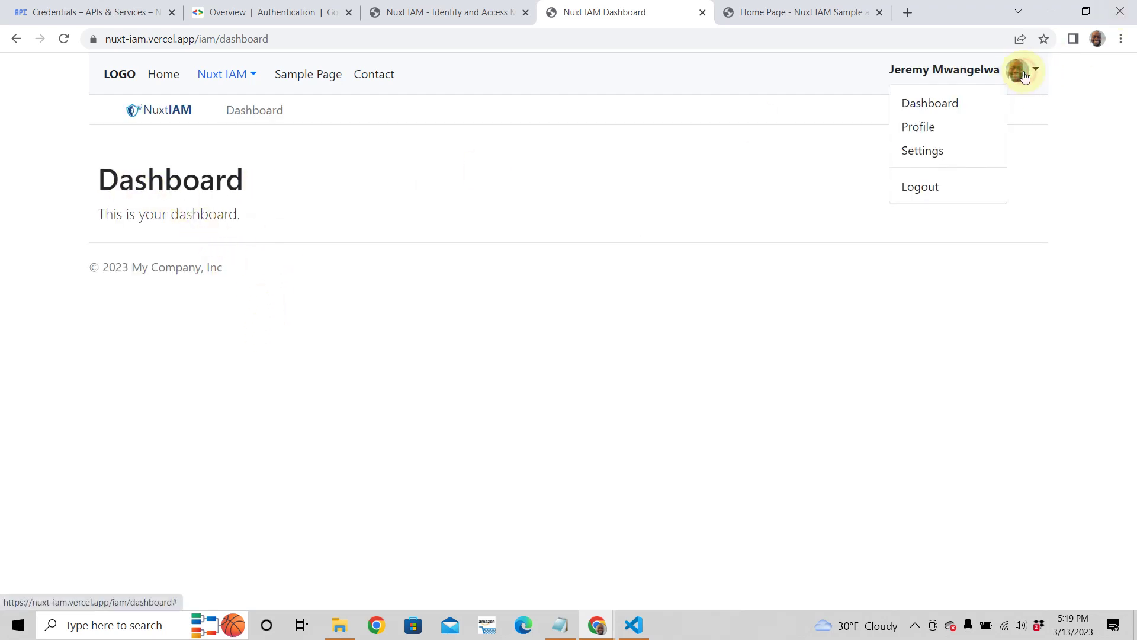
click(919, 127)
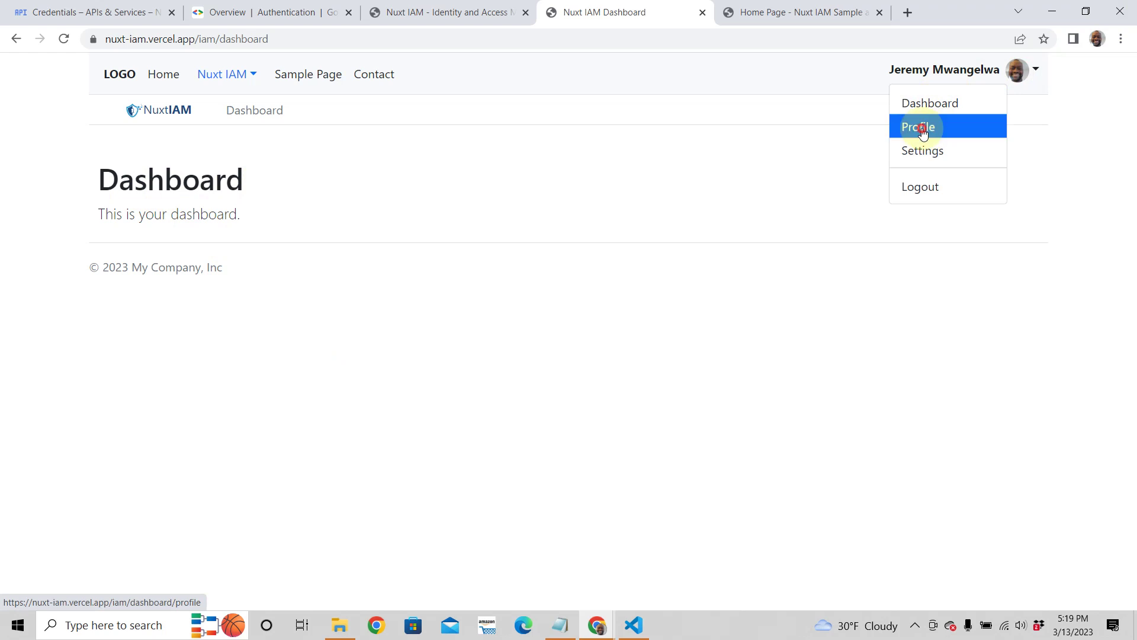
scroll(147, 392, down, 2)
scroll(146, 391, down, 2)
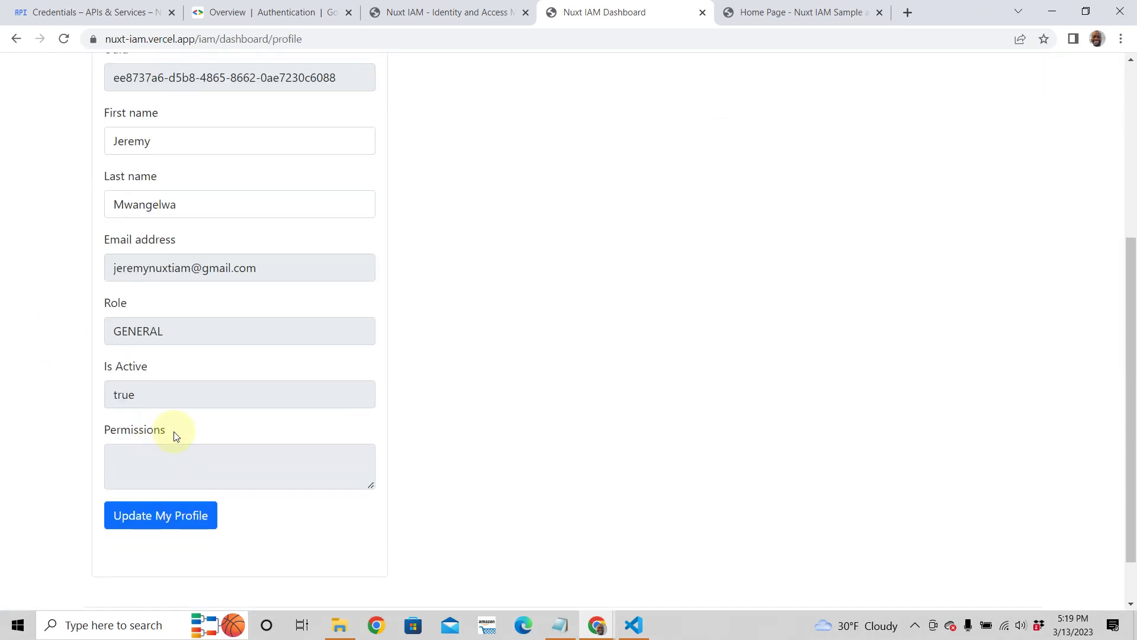
scroll(172, 434, up, 2)
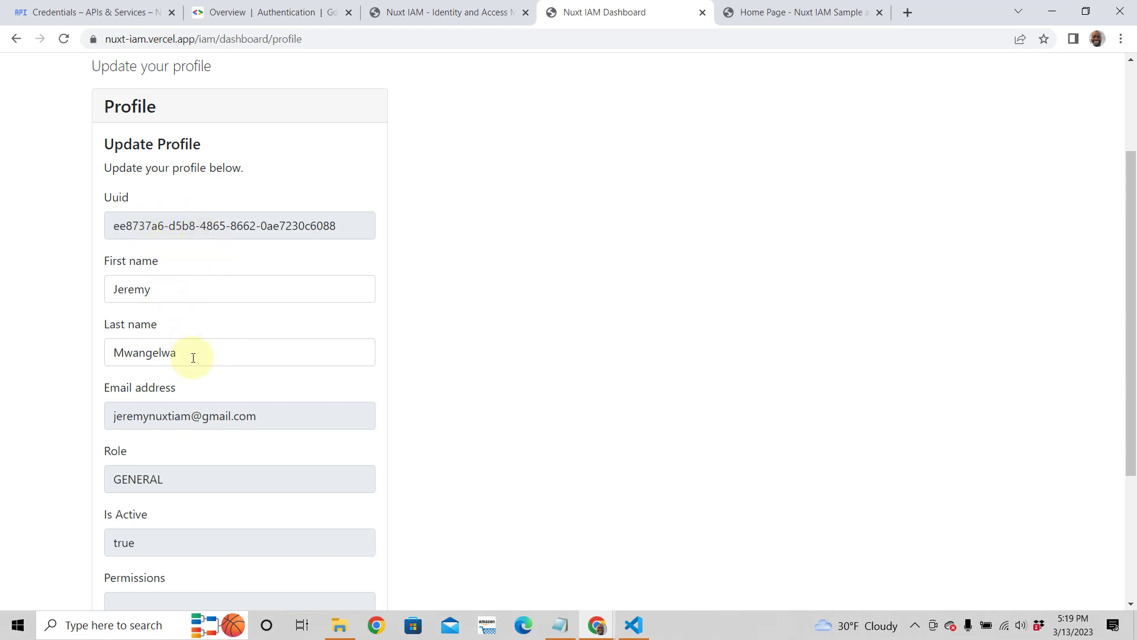
scroll(190, 356, down, 3)
scroll(201, 412, up, 4)
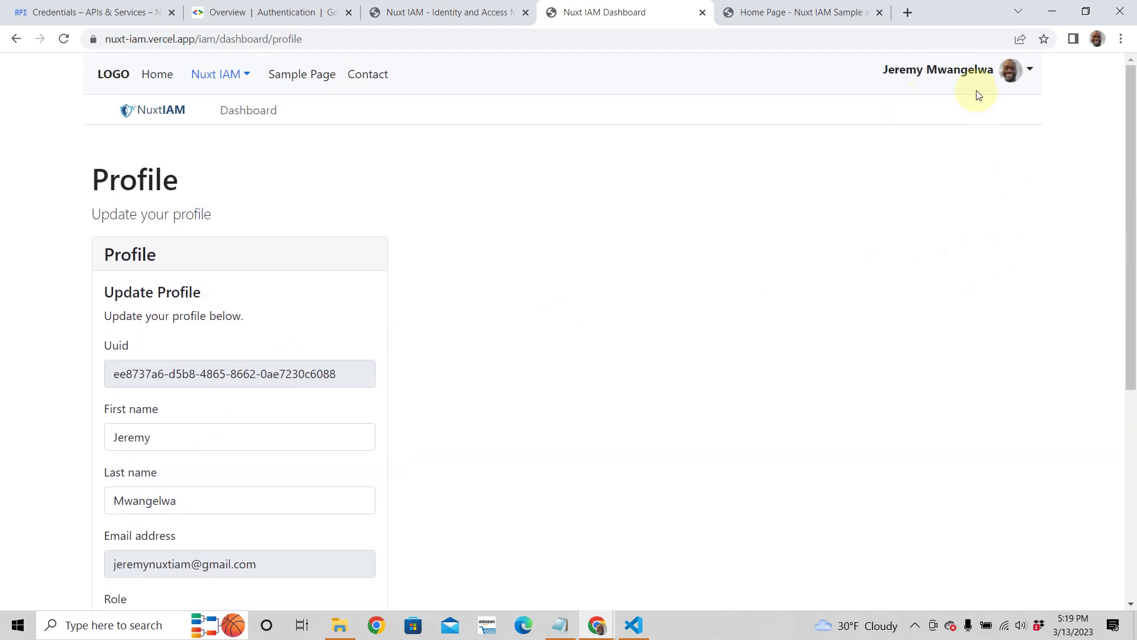
click(1011, 71)
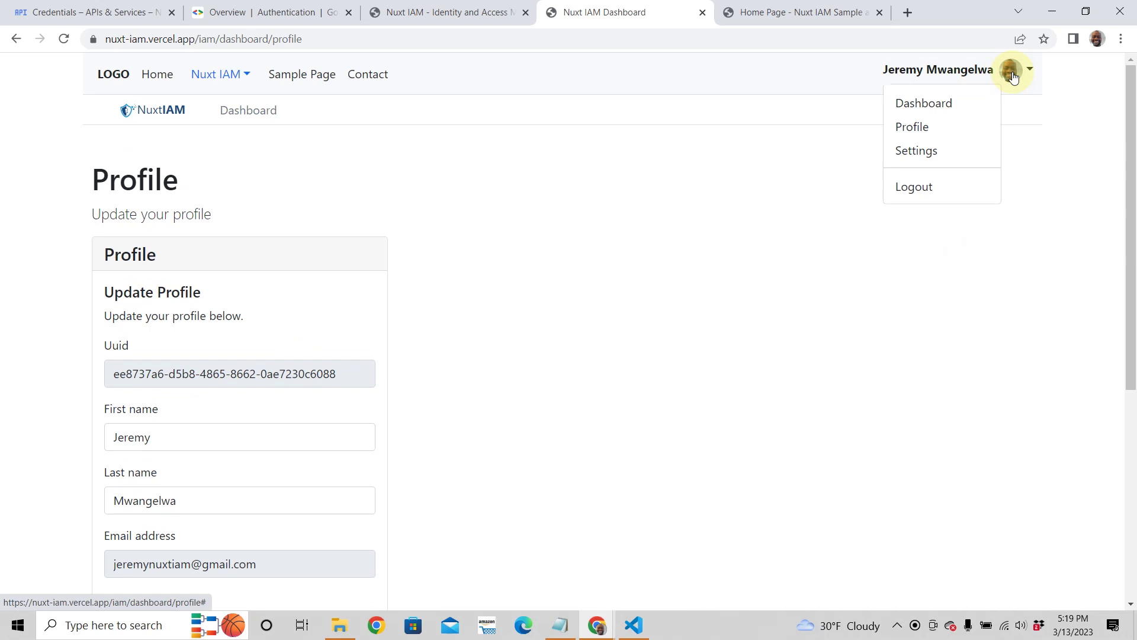
click(942, 153)
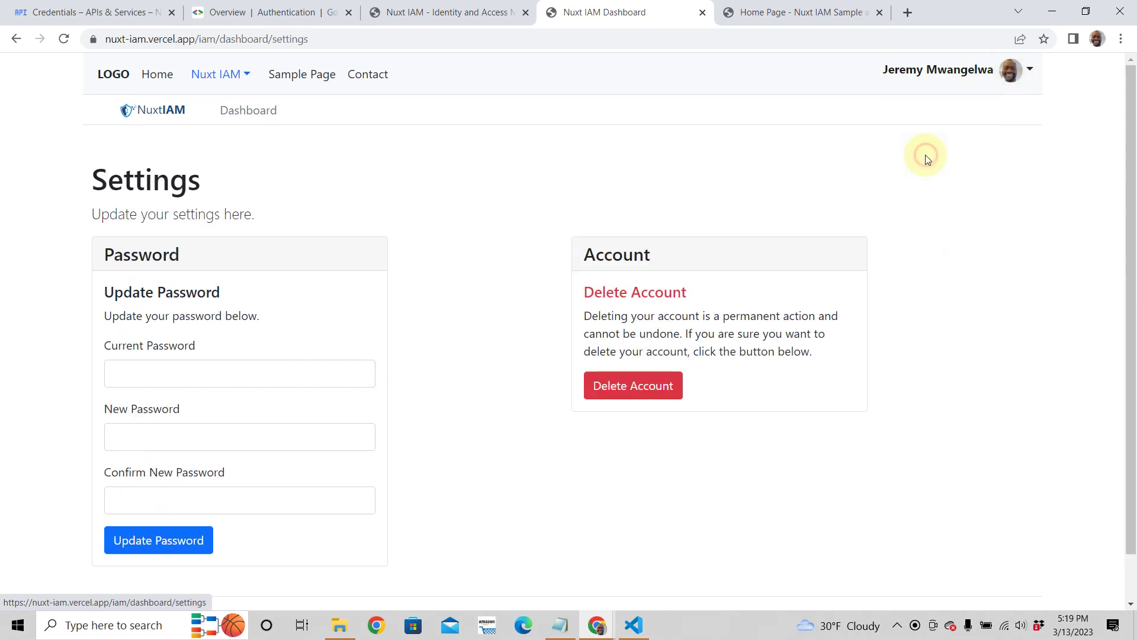
scroll(182, 313, down, 1)
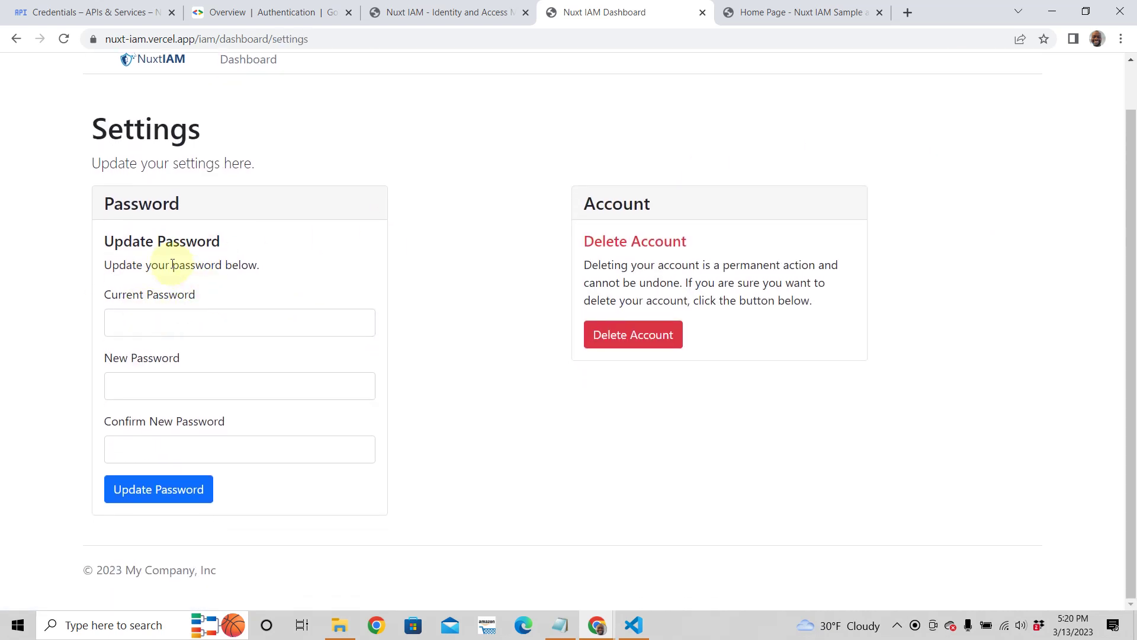
click(190, 327)
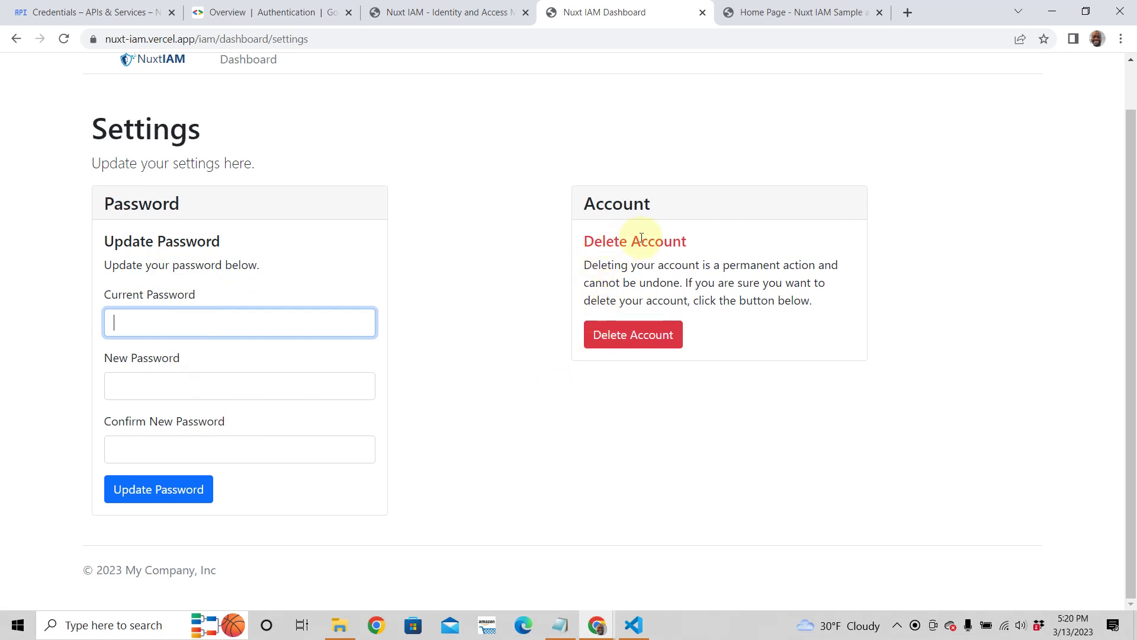
scroll(533, 271, up, 1)
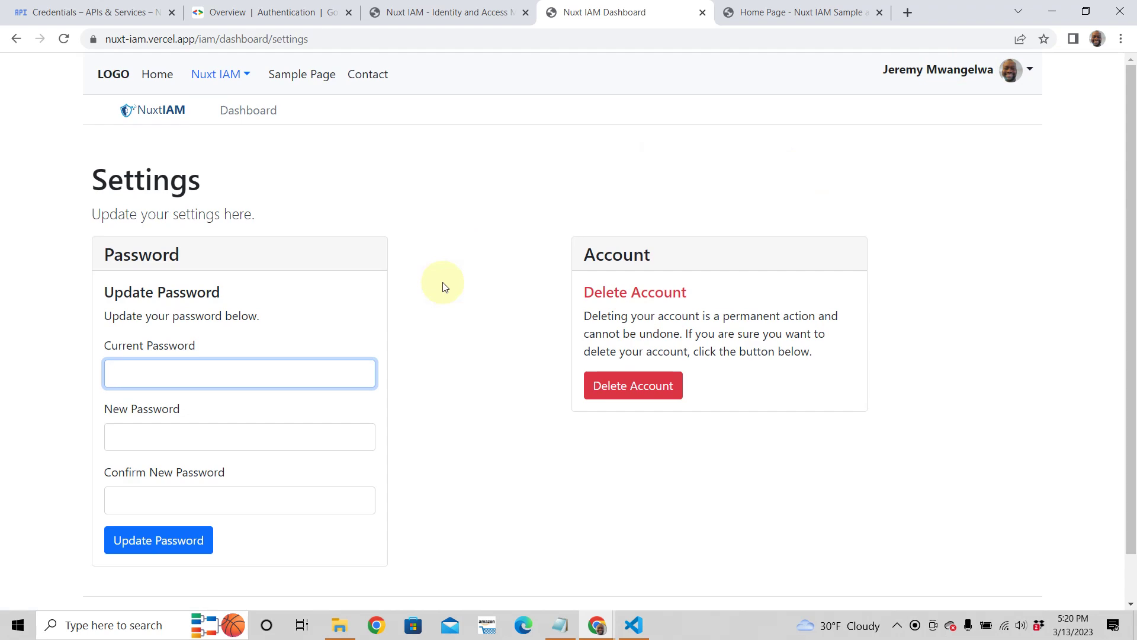
Go from the configuration docs to the local app home page and close the google search bar
click(437, 14)
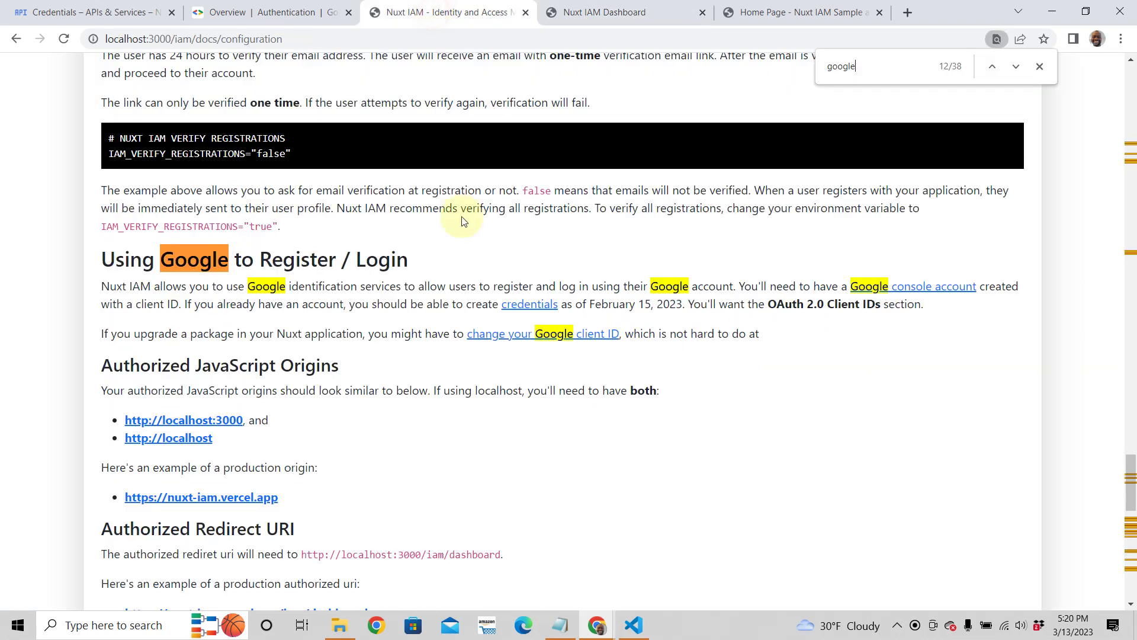
scroll(380, 325, up, 2)
scroll(241, 82, up, 5)
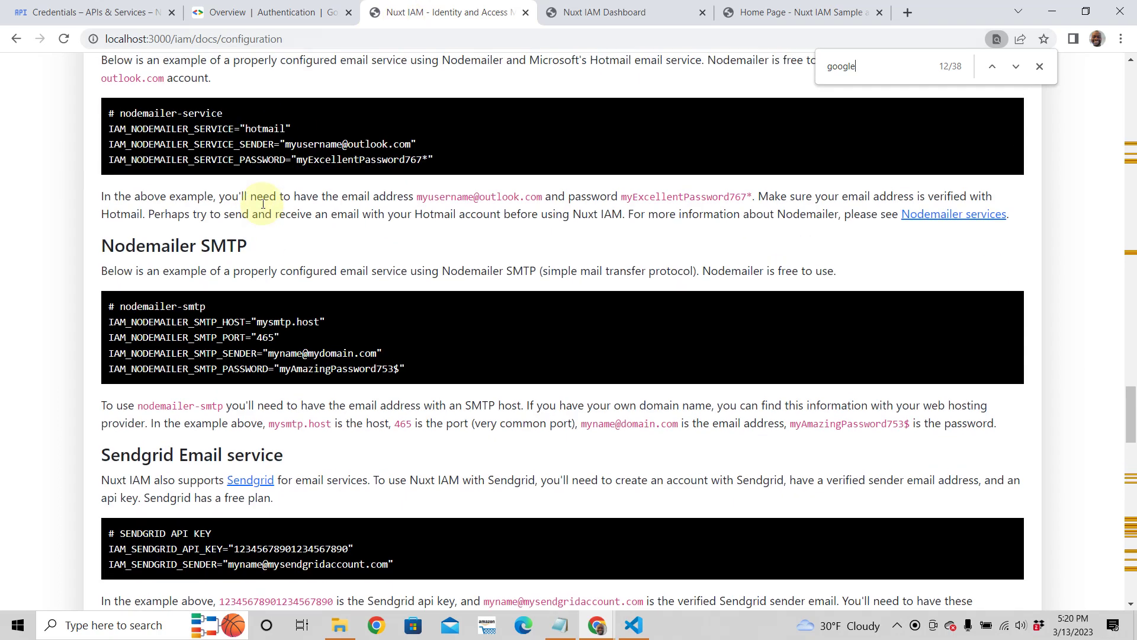
scroll(1131, 191, up, 3)
scroll(1131, 338, up, 2)
scroll(862, 145, up, 10)
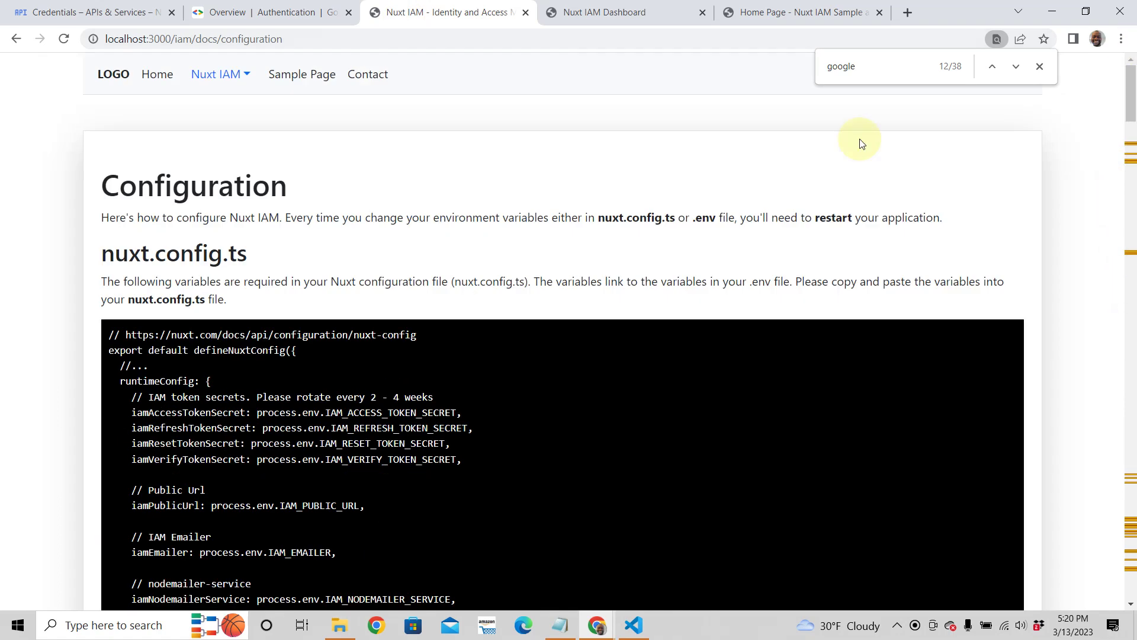
click(160, 75)
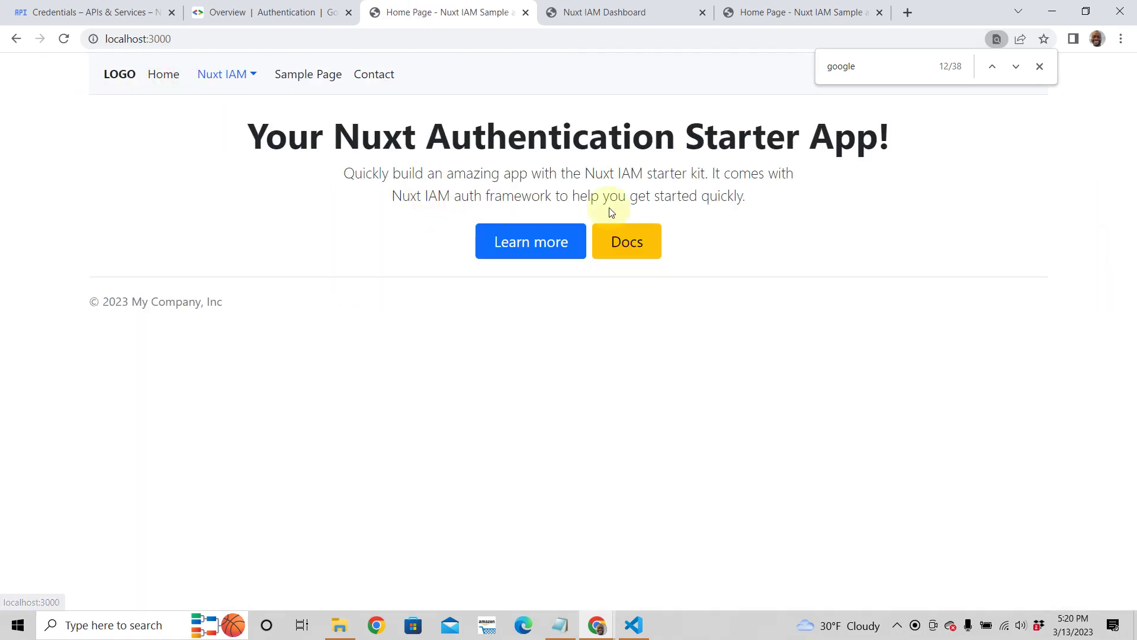
click(1038, 66)
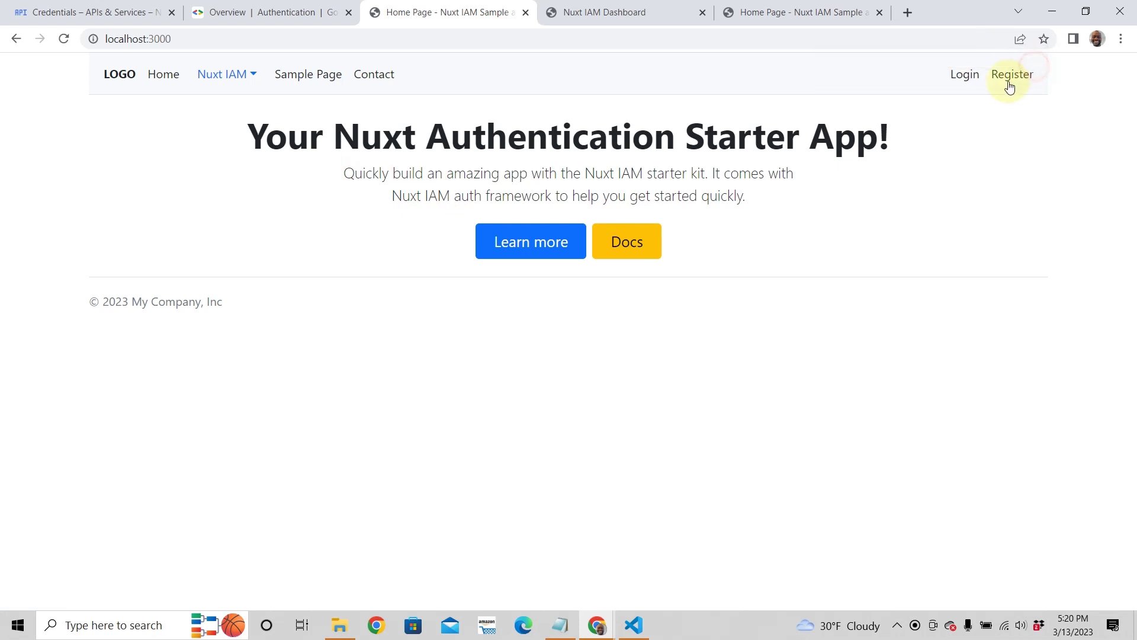
Visit the Register and Login pages, then show the Google Identity sign-in overview
click(967, 76)
click(1018, 80)
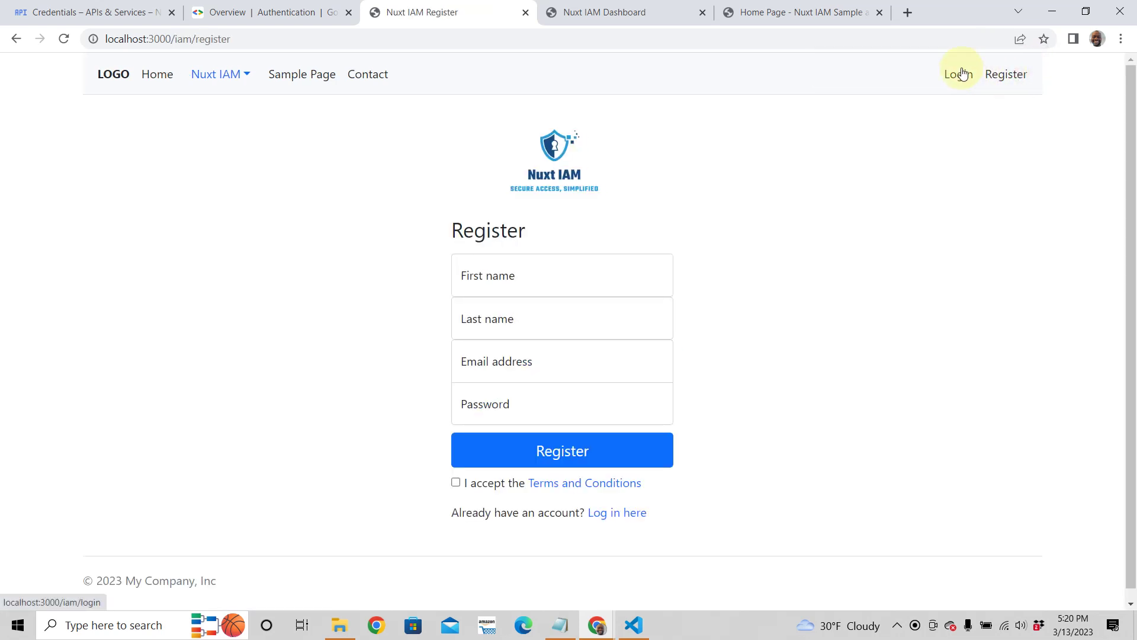
click(963, 74)
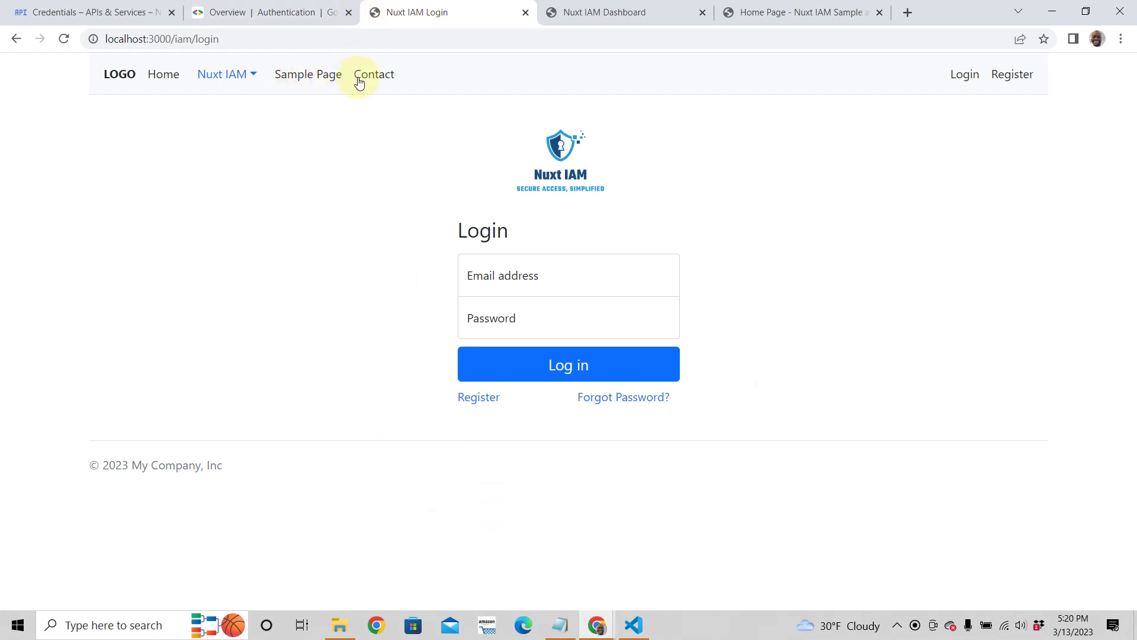
click(332, 5)
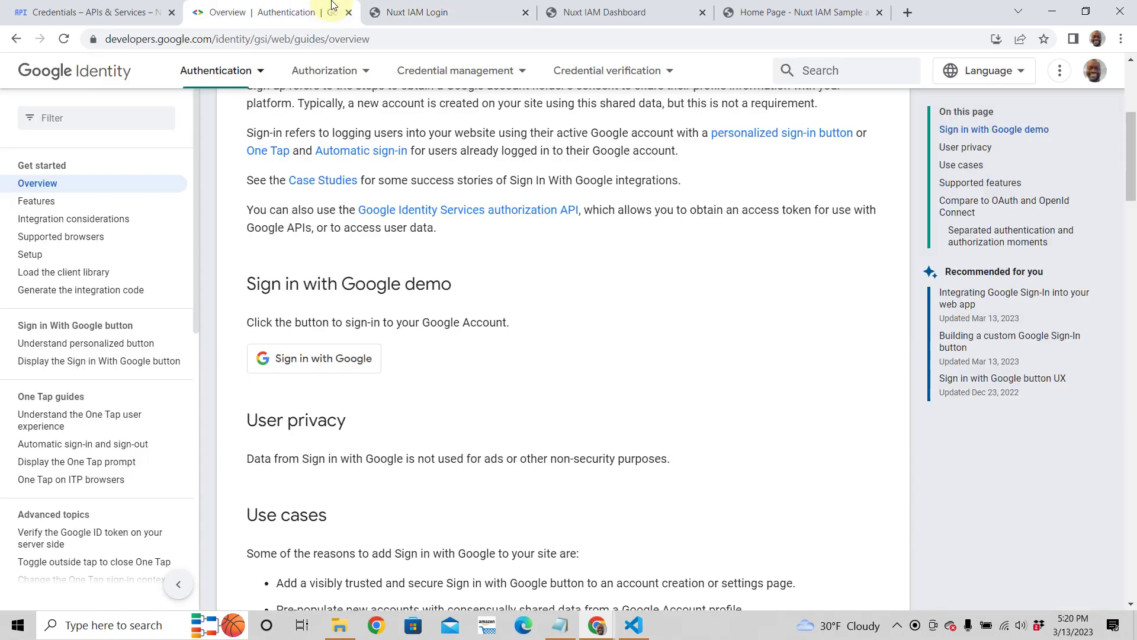